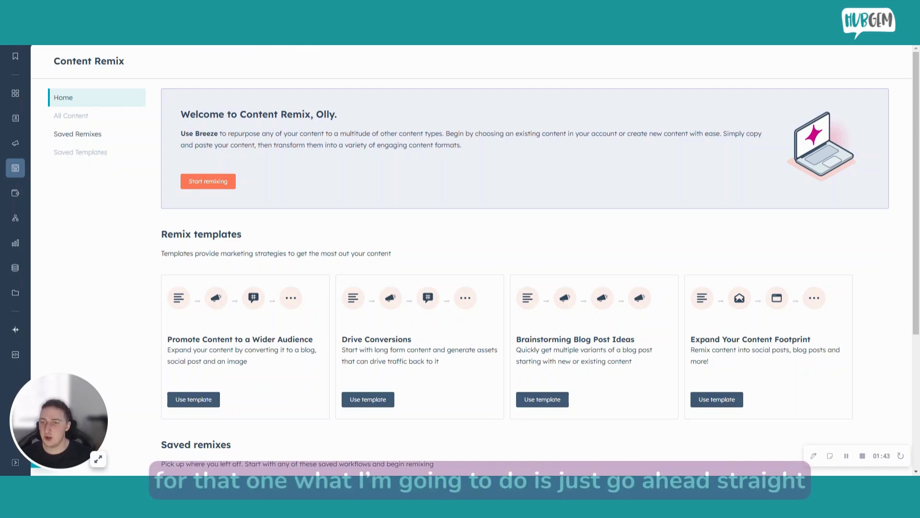
Step: Start a new content remix and choose Webpages and Text as the input type
{"action": "left_click", "coordinate": [208, 182]}
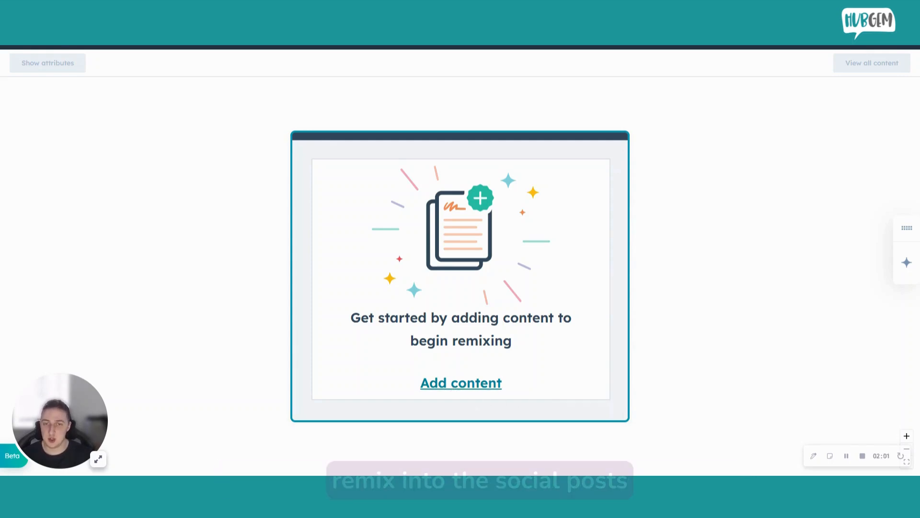
{"action": "left_click", "coordinate": [452, 389]}
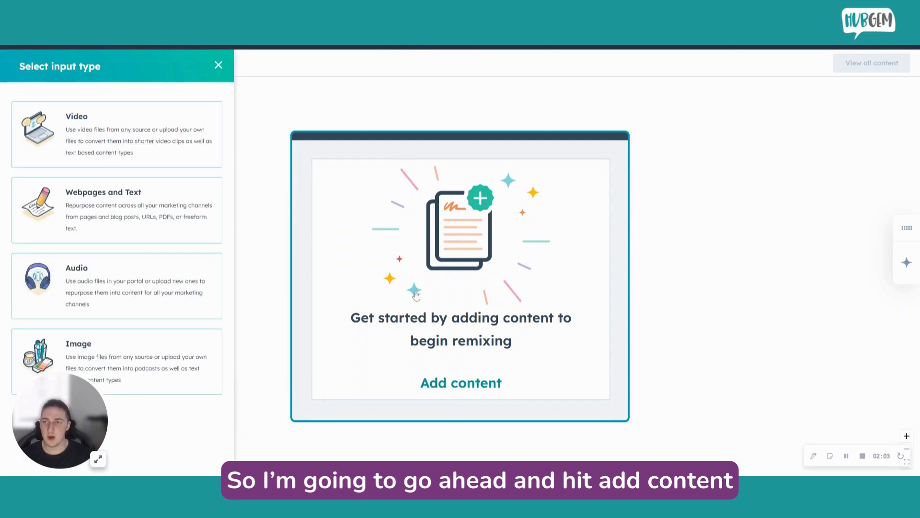
{"action": "left_click", "coordinate": [161, 213]}
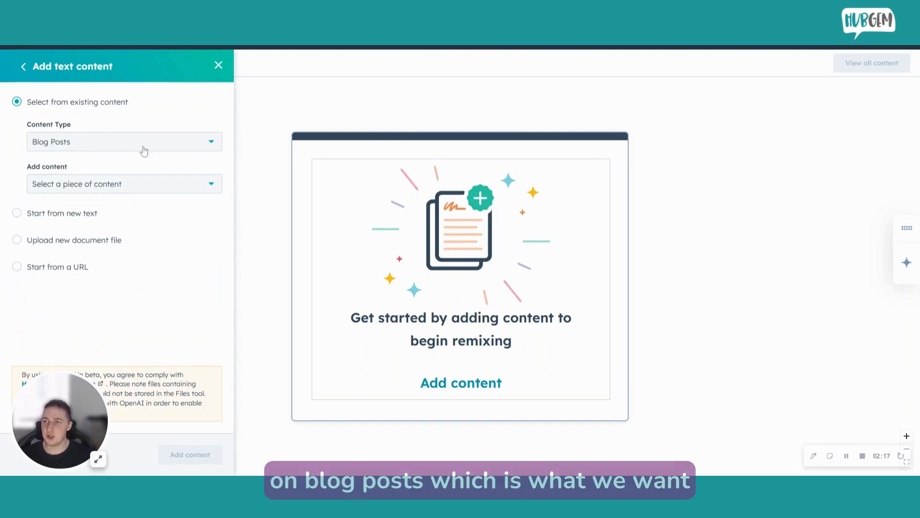
Step: Add the existing blog post "How to Effectively Publish Your Blog Post" as the remix's starting content
{"action": "left_click", "coordinate": [183, 191]}
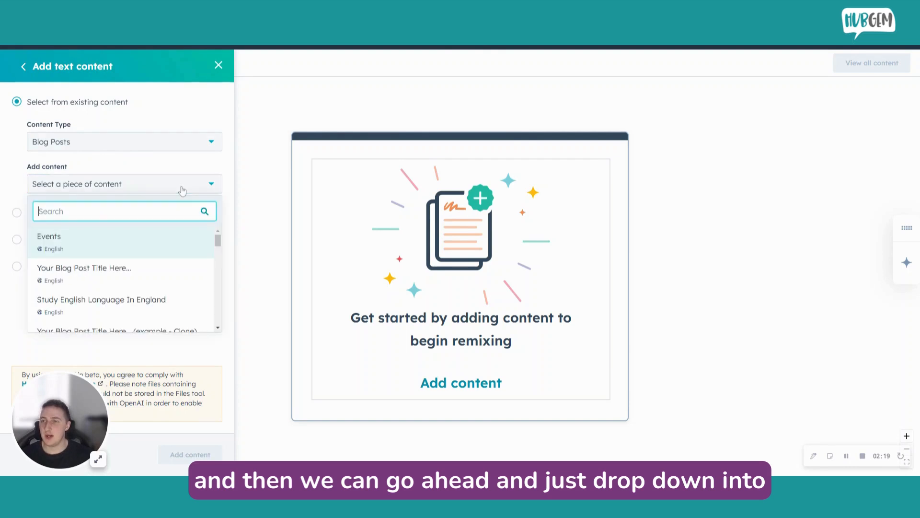
{"action": "scroll", "coordinate": [173, 291], "scroll_direction": "down", "scroll_amount": 3}
{"action": "scroll", "coordinate": [173, 291], "scroll_direction": "down", "scroll_amount": 1}
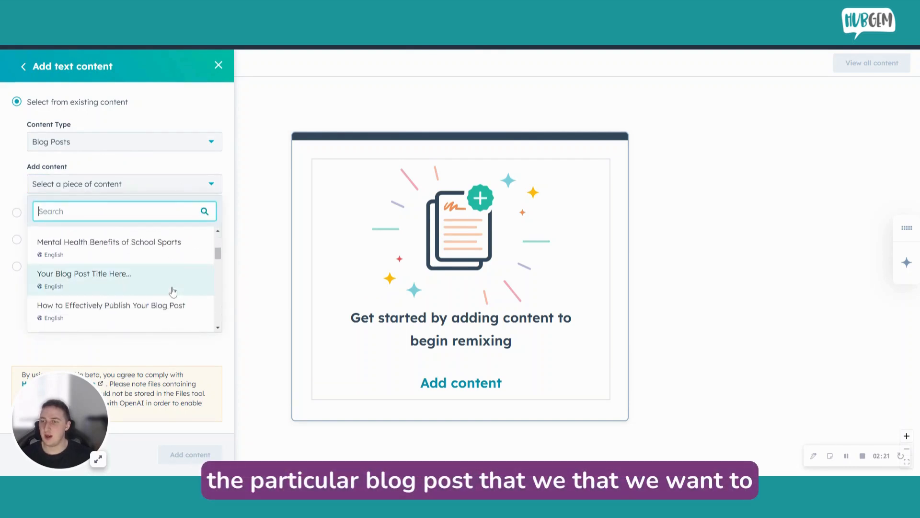
{"action": "scroll", "coordinate": [170, 291], "scroll_direction": "down", "scroll_amount": 1}
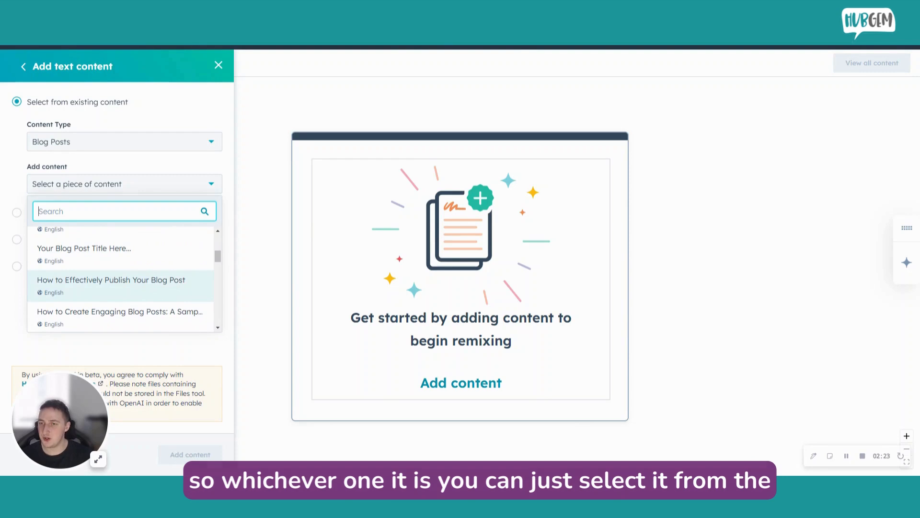
{"action": "left_click", "coordinate": [144, 291]}
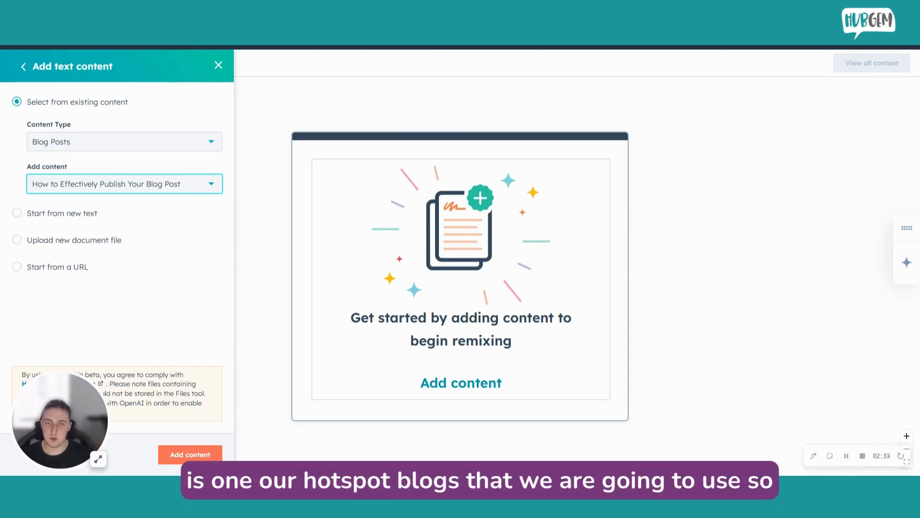
{"action": "left_click", "coordinate": [194, 458]}
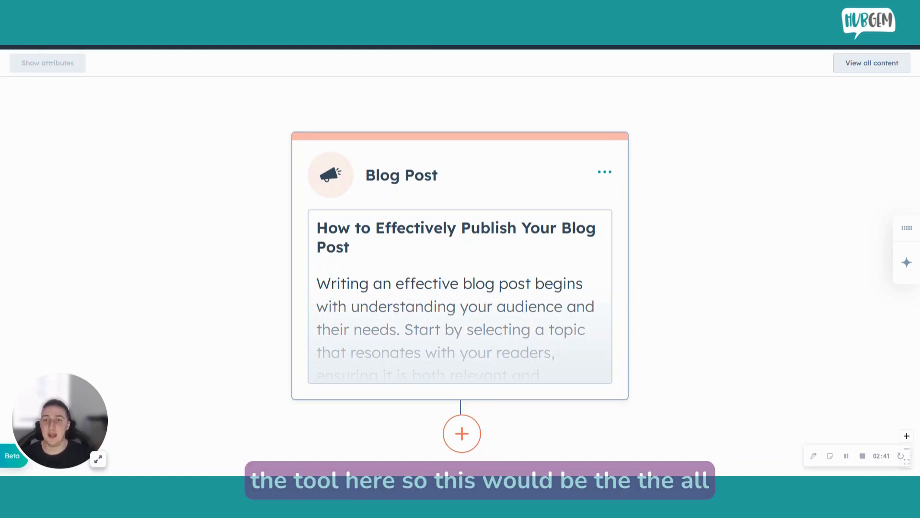
Step: Review the remix's full content list and read the complete text of the starting blog post
{"action": "scroll", "coordinate": [460, 287], "scroll_direction": "down", "scroll_amount": 2}
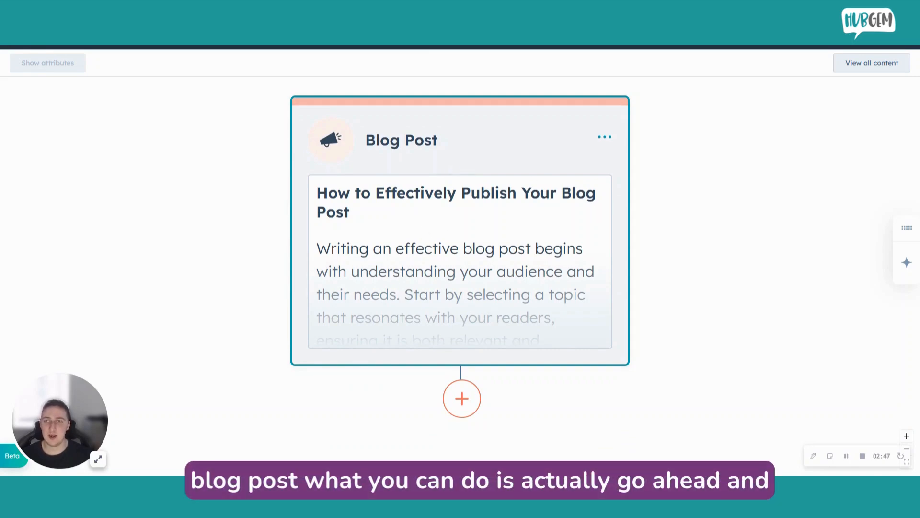
{"action": "left_click", "coordinate": [867, 63]}
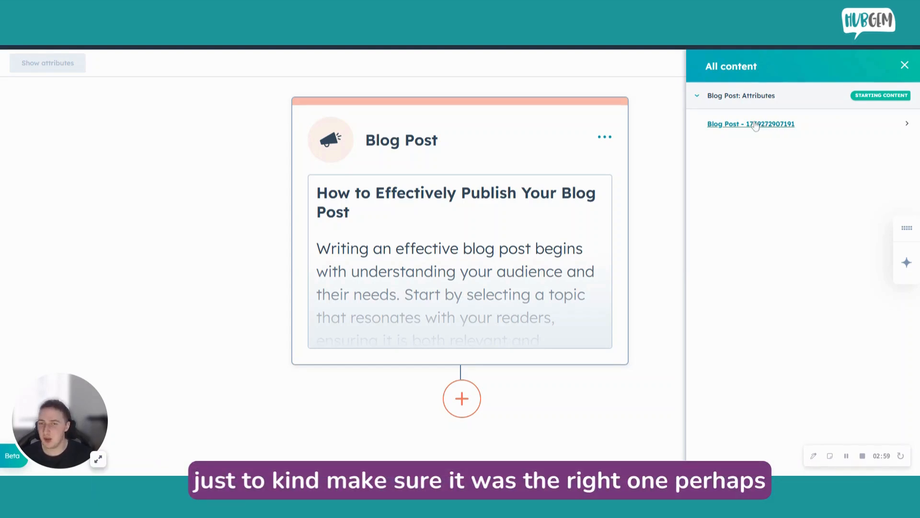
{"action": "left_click", "coordinate": [903, 67]}
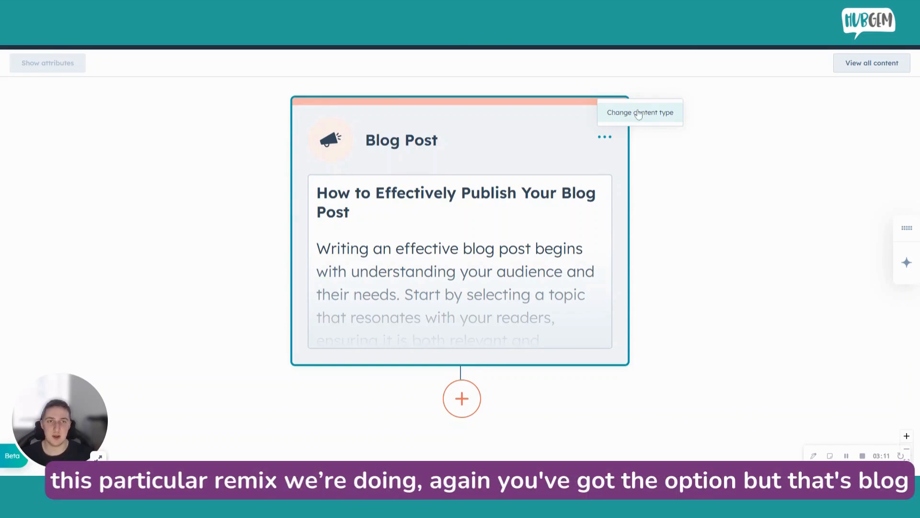
{"action": "left_click", "coordinate": [490, 129]}
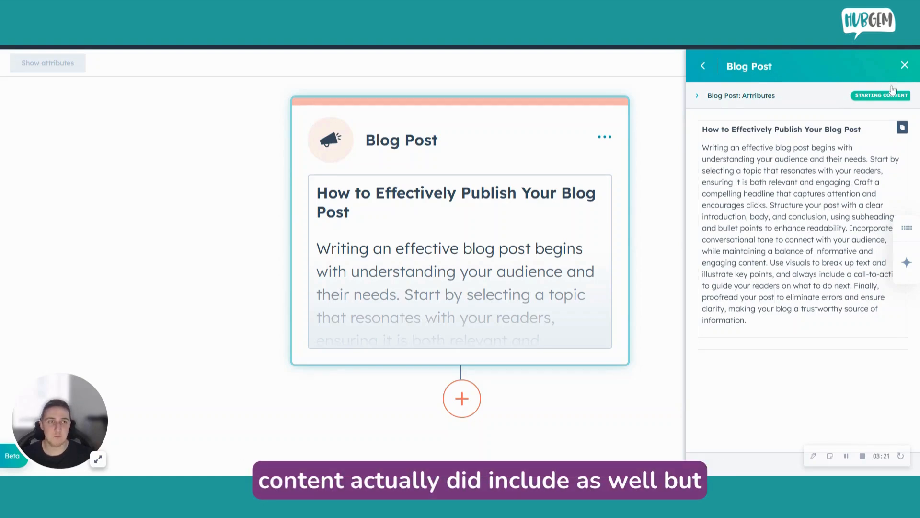
{"action": "left_click", "coordinate": [905, 66]}
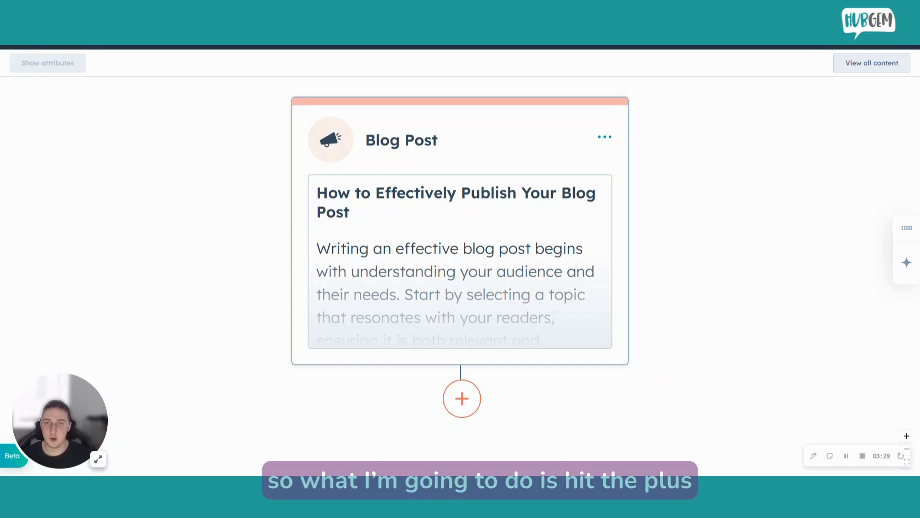
Step: Choose Social as the output content type for the blog post, set its quantity to 6, and continue to the attributes
{"action": "left_click", "coordinate": [462, 406]}
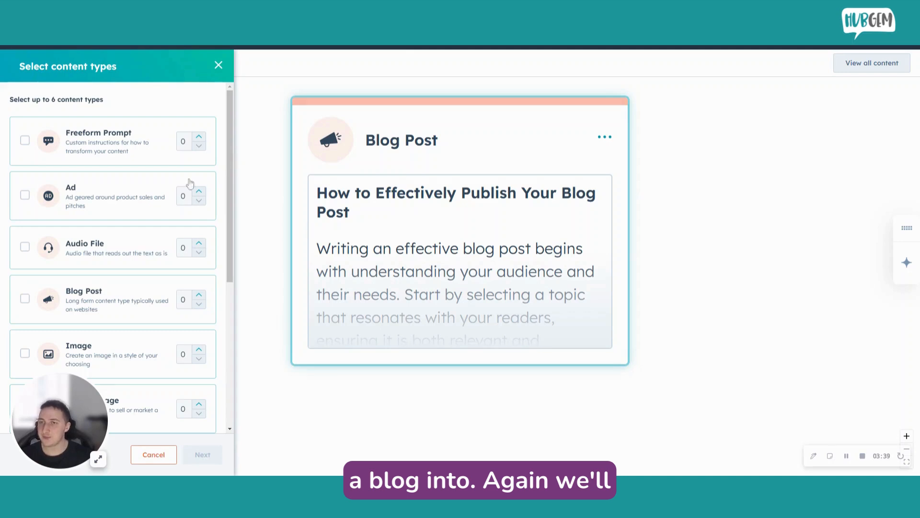
{"action": "scroll", "coordinate": [175, 194], "scroll_direction": "down", "scroll_amount": 3}
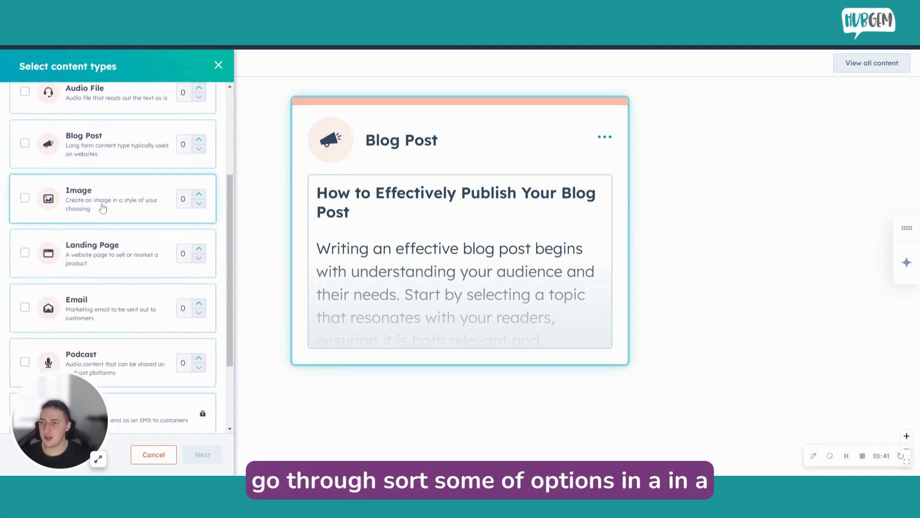
{"action": "scroll", "coordinate": [109, 216], "scroll_direction": "down", "scroll_amount": 2}
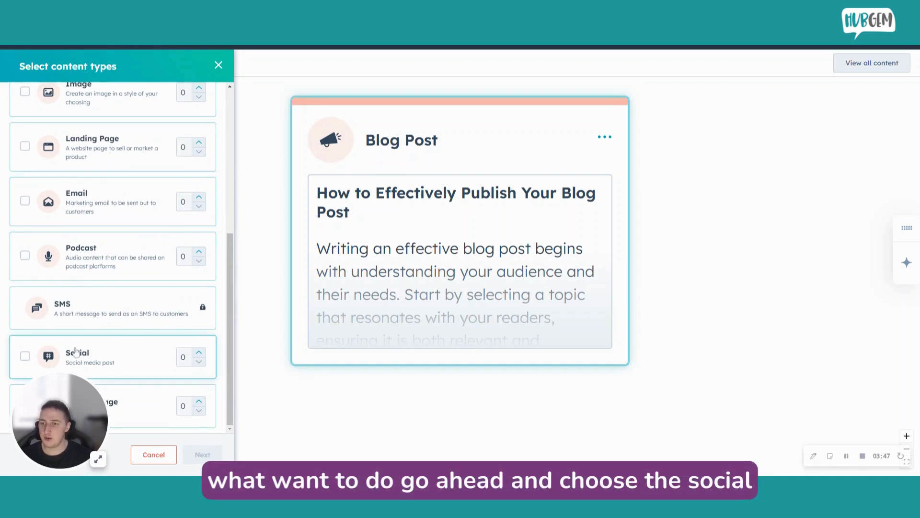
{"action": "left_click", "coordinate": [25, 356]}
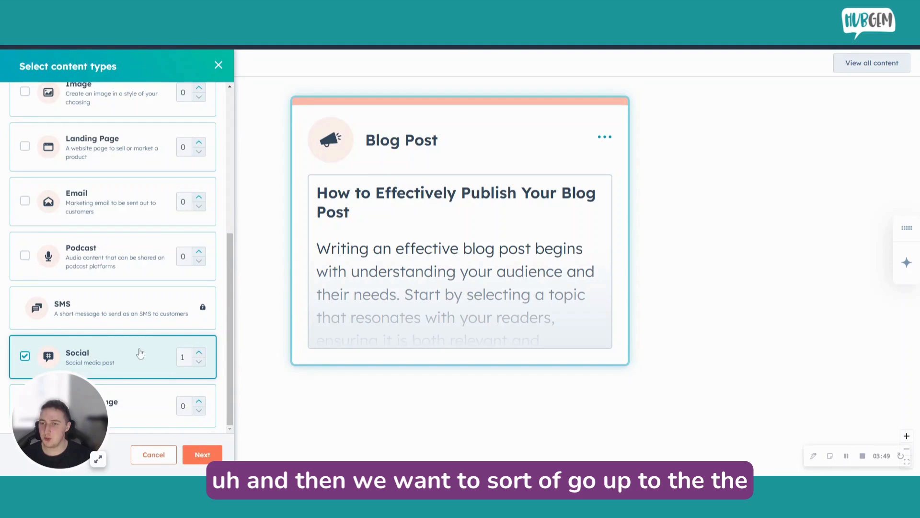
{"action": "left_click", "coordinate": [202, 353]}
{"action": "left_click", "coordinate": [202, 354]}
{"action": "left_click", "coordinate": [202, 354]}
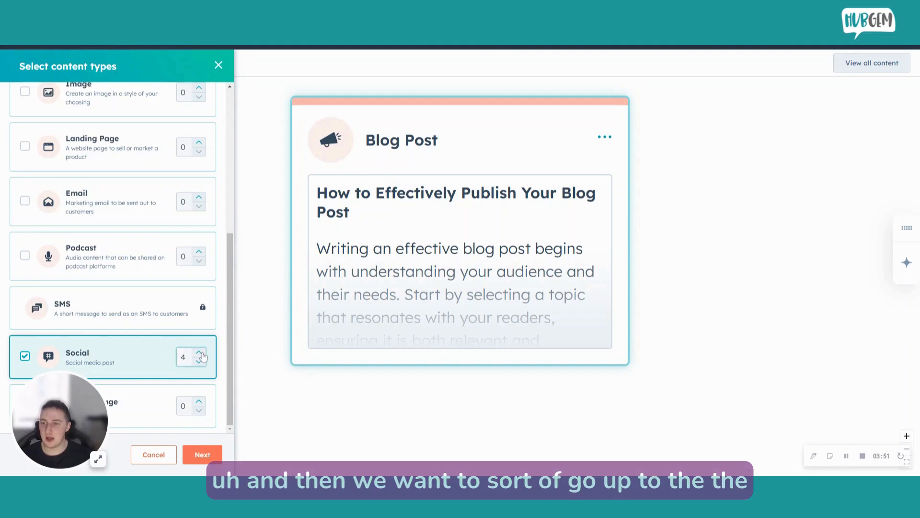
{"action": "left_click", "coordinate": [202, 353]}
{"action": "left_click", "coordinate": [202, 353]}
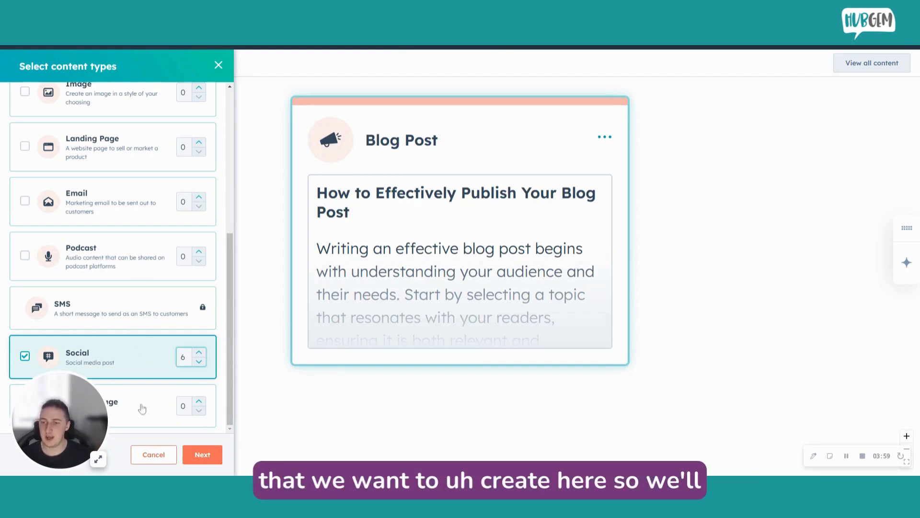
{"action": "left_click", "coordinate": [206, 457]}
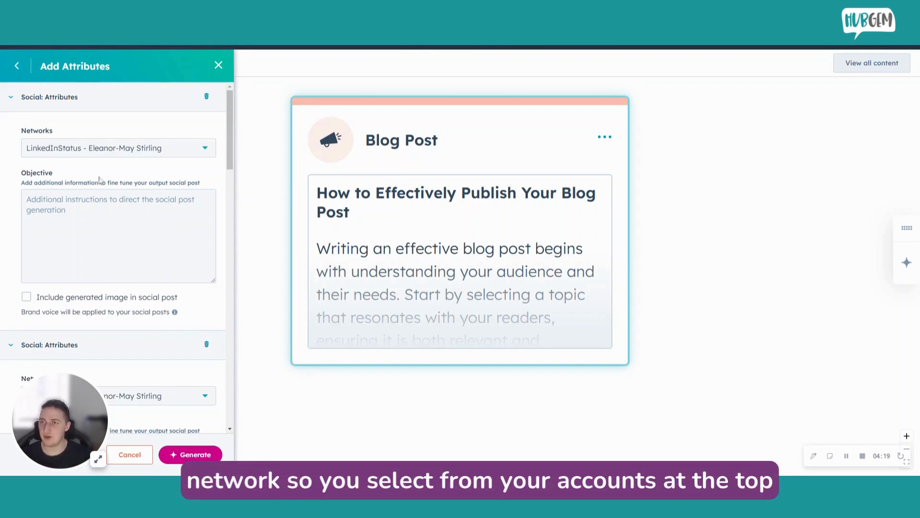
Step: Include generated images in the first, third and fifth social posts, and generate all six posts
{"action": "scroll", "coordinate": [101, 180], "scroll_direction": "down", "scroll_amount": 1}
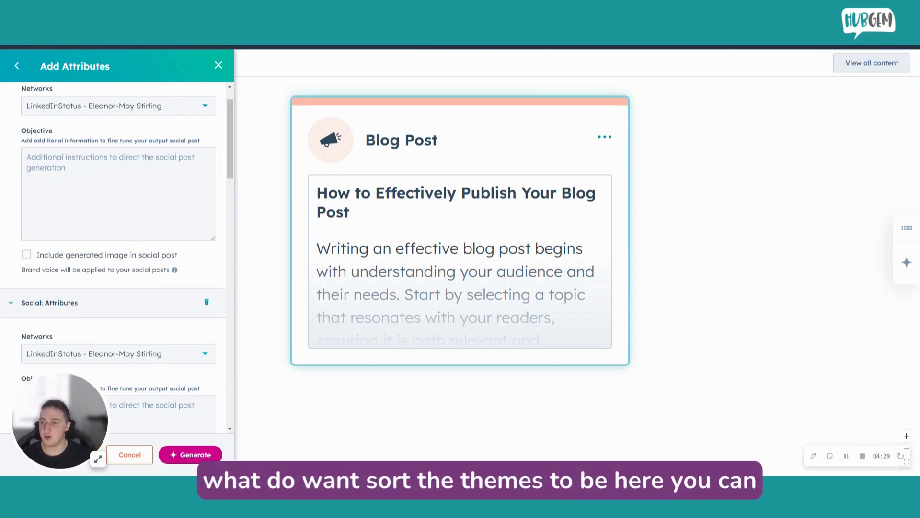
{"action": "scroll", "coordinate": [84, 182], "scroll_direction": "down", "scroll_amount": 3}
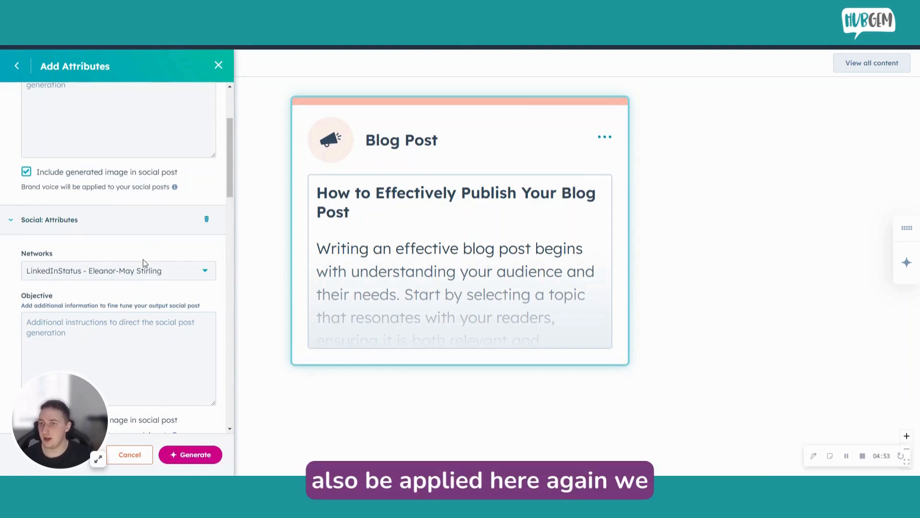
{"action": "scroll", "coordinate": [144, 262], "scroll_direction": "down", "scroll_amount": 2}
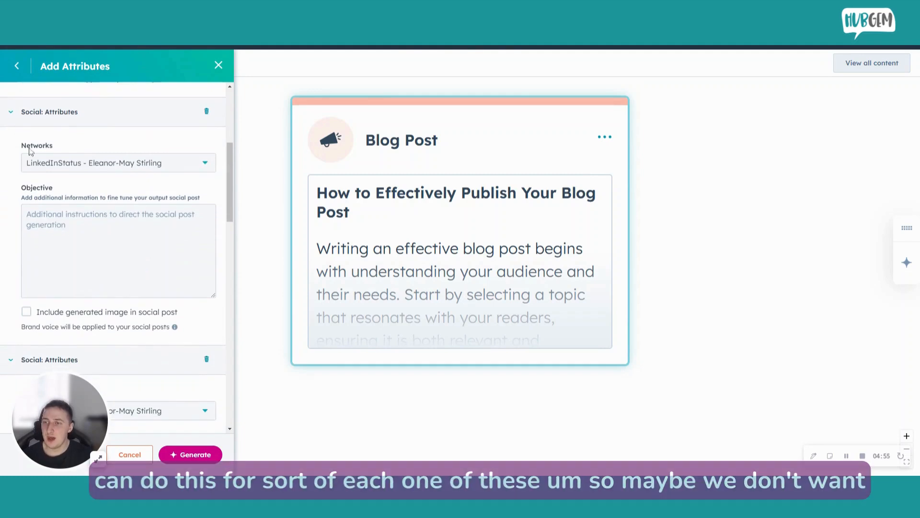
{"action": "scroll", "coordinate": [117, 149], "scroll_direction": "down", "scroll_amount": 2}
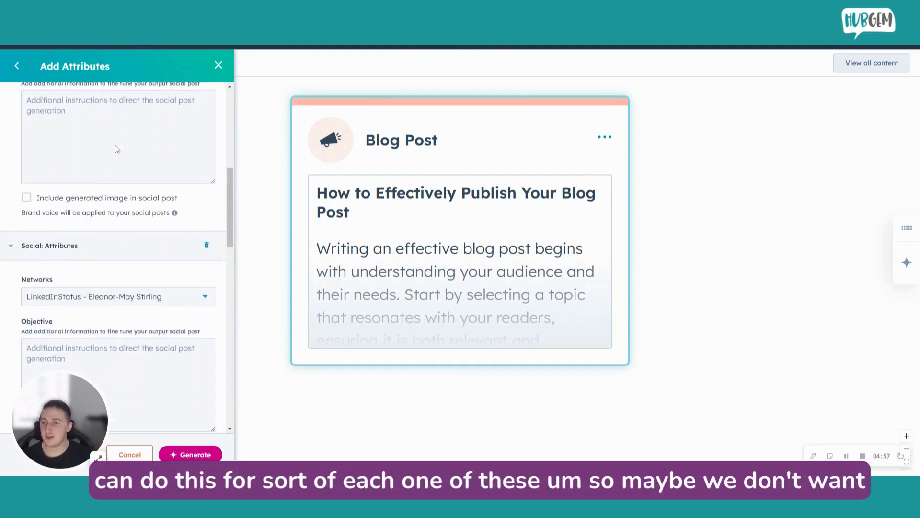
{"action": "scroll", "coordinate": [117, 149], "scroll_direction": "up", "scroll_amount": 2}
{"action": "scroll", "coordinate": [117, 149], "scroll_direction": "down", "scroll_amount": 1}
{"action": "scroll", "coordinate": [115, 257], "scroll_direction": "down", "scroll_amount": 1}
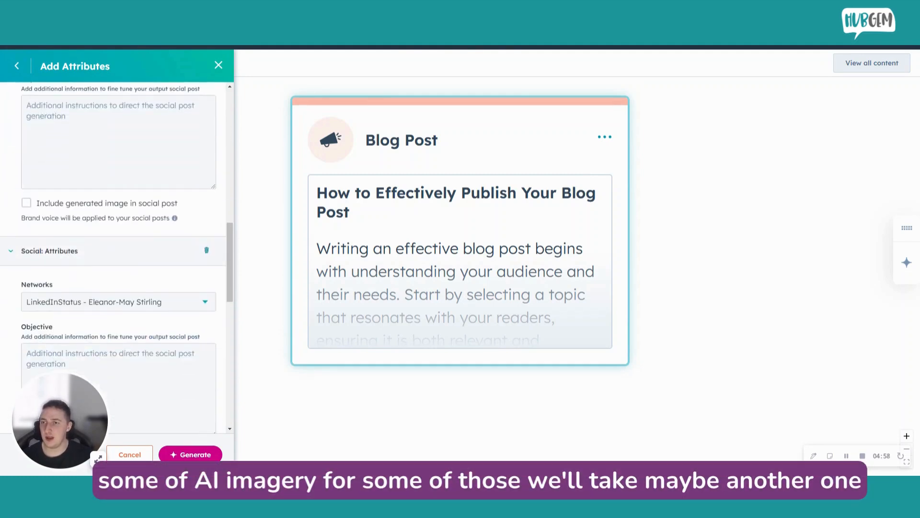
{"action": "left_click", "coordinate": [26, 203]}
{"action": "scroll", "coordinate": [118, 299], "scroll_direction": "down", "scroll_amount": 3}
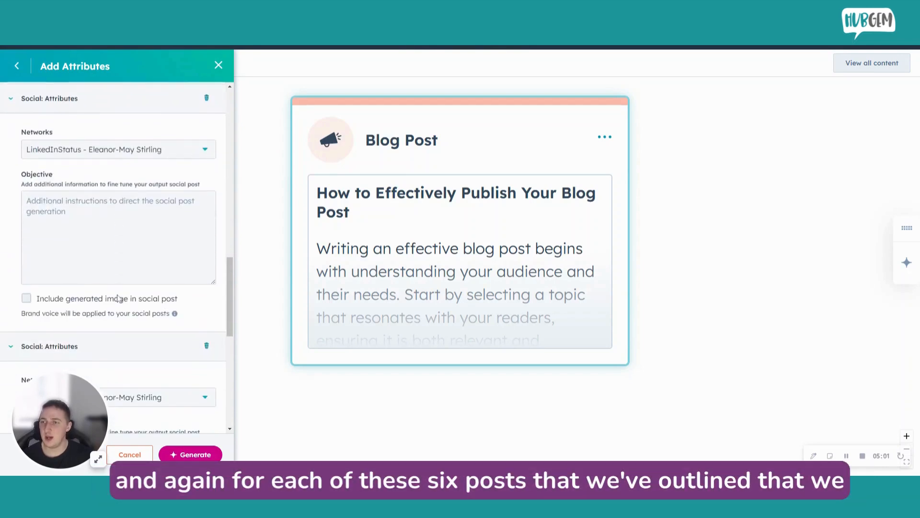
{"action": "scroll", "coordinate": [119, 299], "scroll_direction": "down", "scroll_amount": 5}
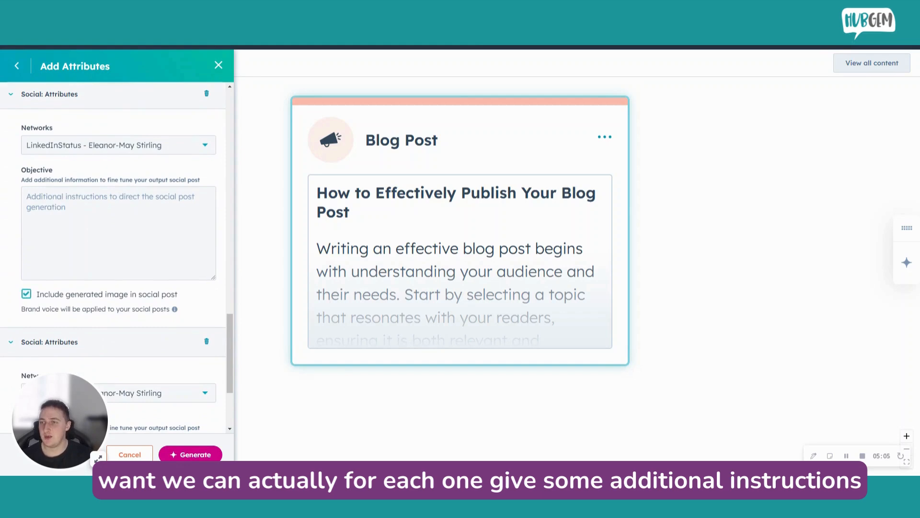
{"action": "scroll", "coordinate": [108, 281], "scroll_direction": "down", "scroll_amount": 3}
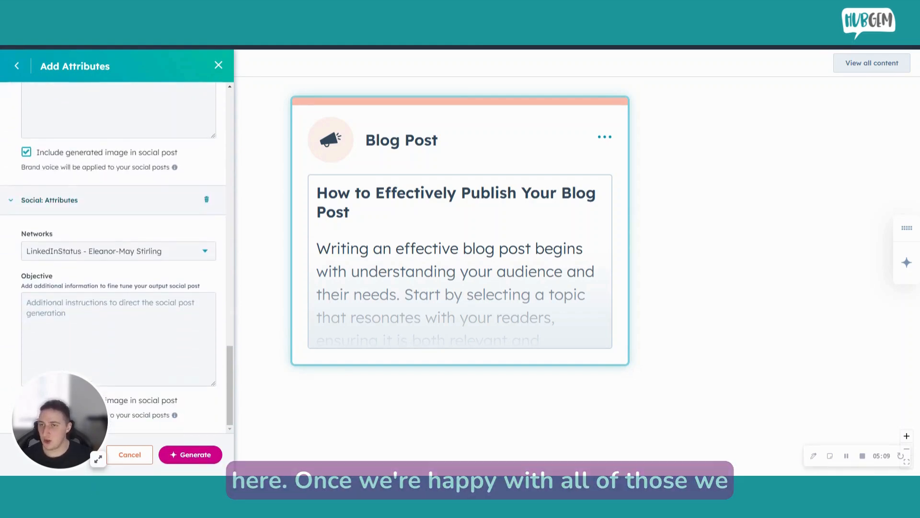
{"action": "left_click", "coordinate": [191, 455]}
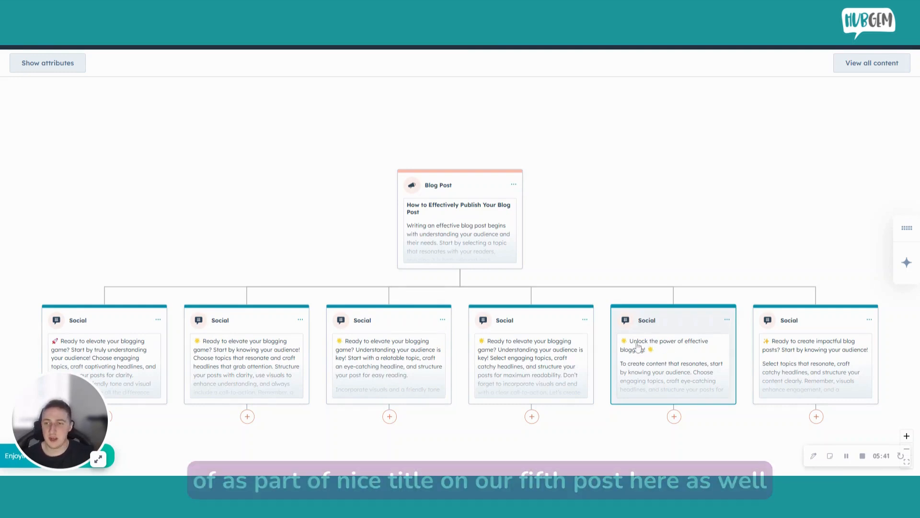
Step: Examine the full text of the first, second and third generated social posts and the list of all remix content
{"action": "left_click", "coordinate": [113, 327]}
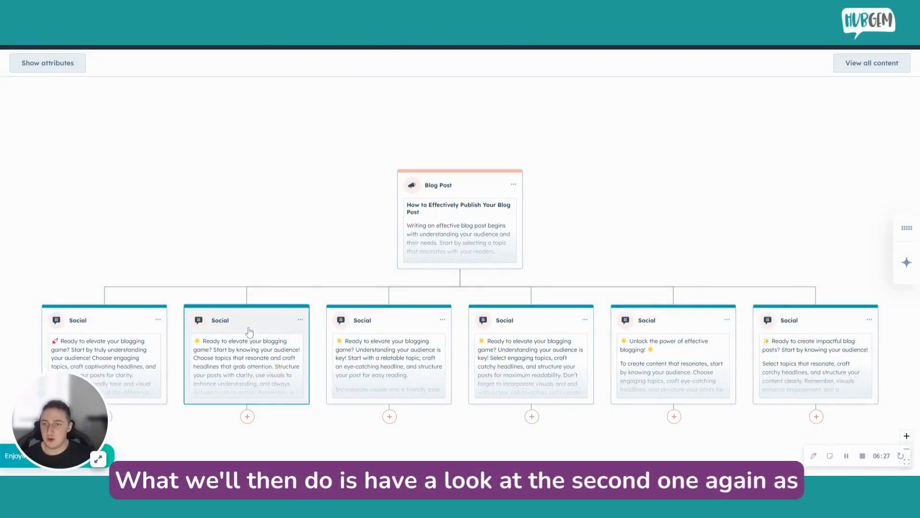
{"action": "left_click", "coordinate": [249, 331]}
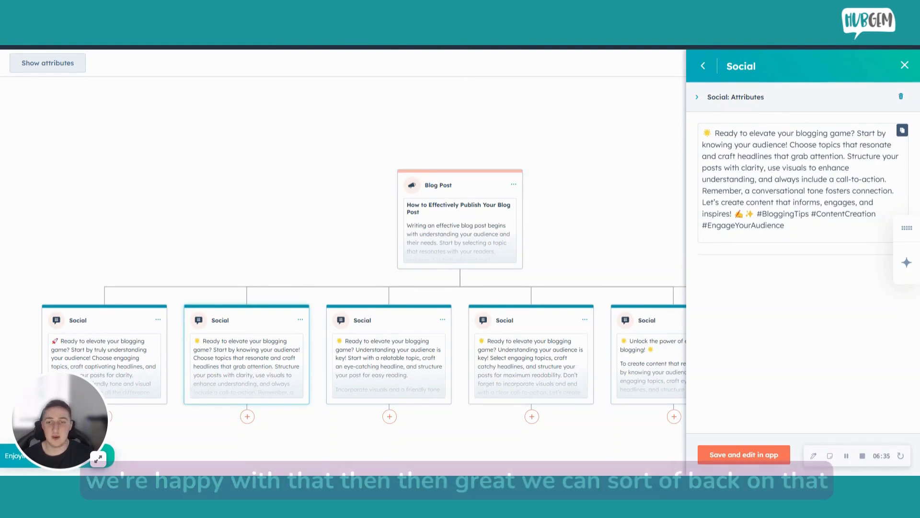
{"action": "left_click", "coordinate": [709, 71]}
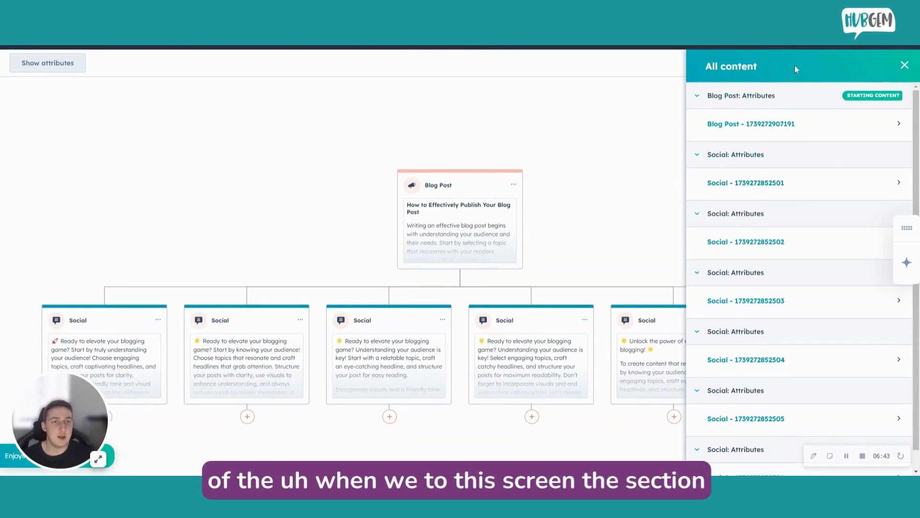
{"action": "scroll", "coordinate": [835, 191], "scroll_direction": "down", "scroll_amount": 1}
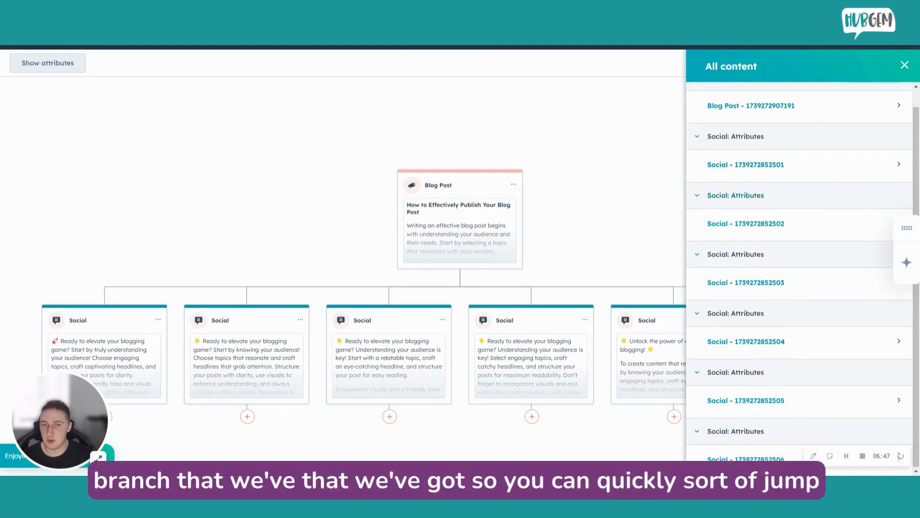
{"action": "scroll", "coordinate": [814, 176], "scroll_direction": "up", "scroll_amount": 1}
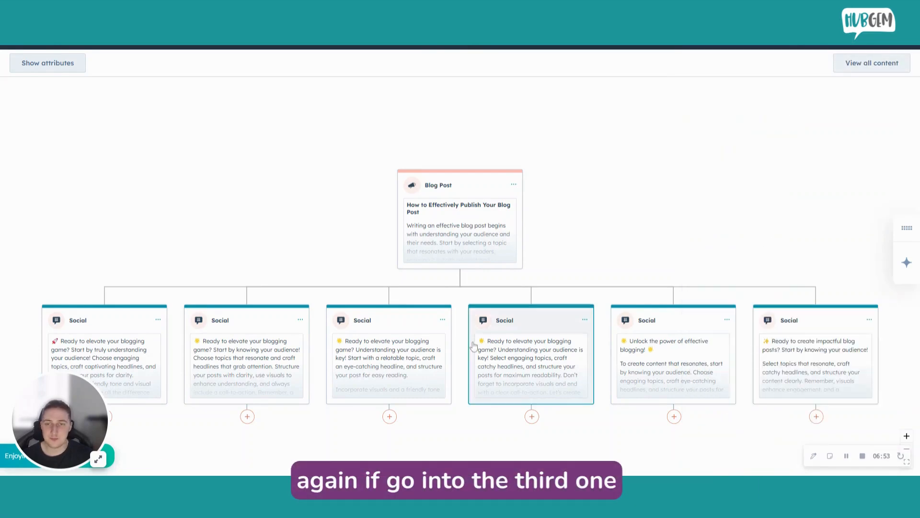
{"action": "left_click", "coordinate": [391, 326]}
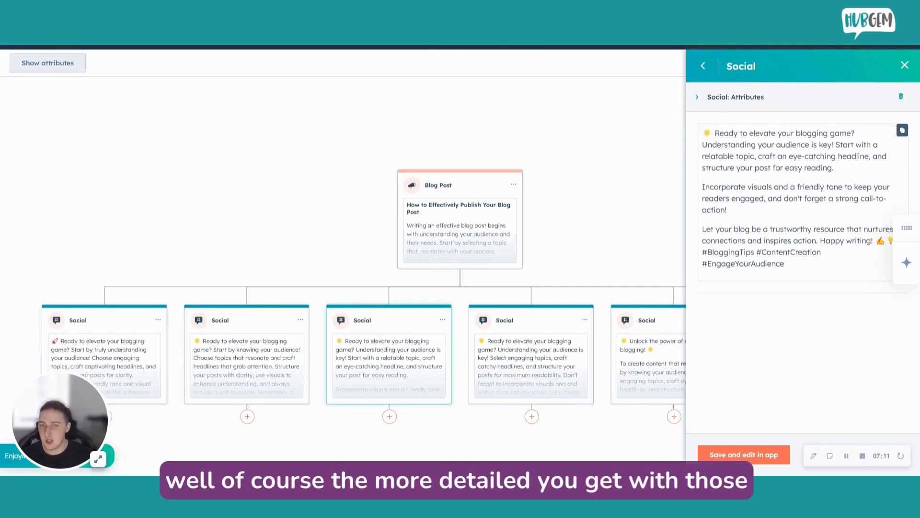
Step: Read the full text of the fourth generated social post and return to the remix tree
{"action": "left_click", "coordinate": [904, 66]}
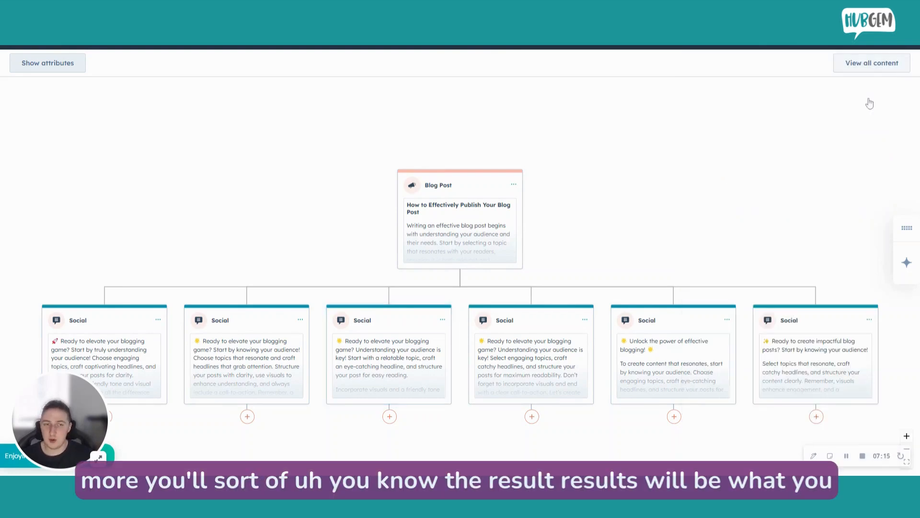
{"action": "left_click", "coordinate": [557, 329]}
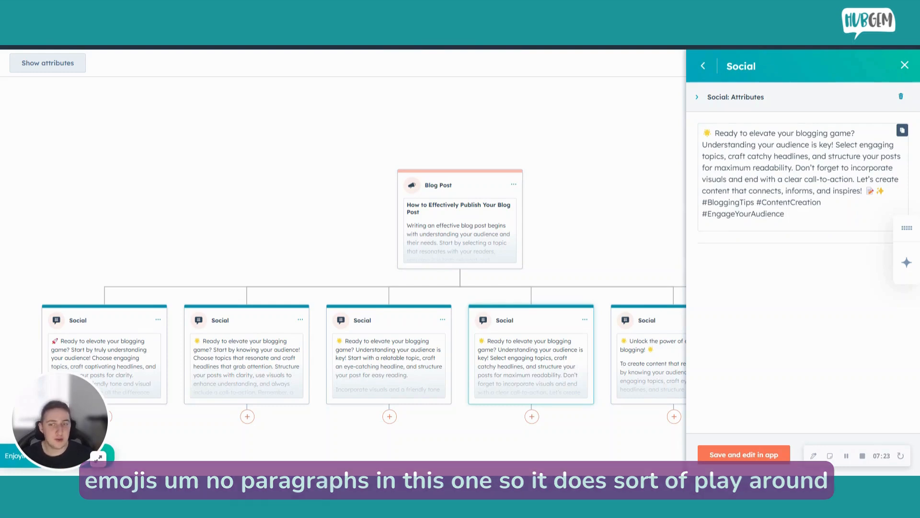
{"action": "left_click", "coordinate": [904, 65]}
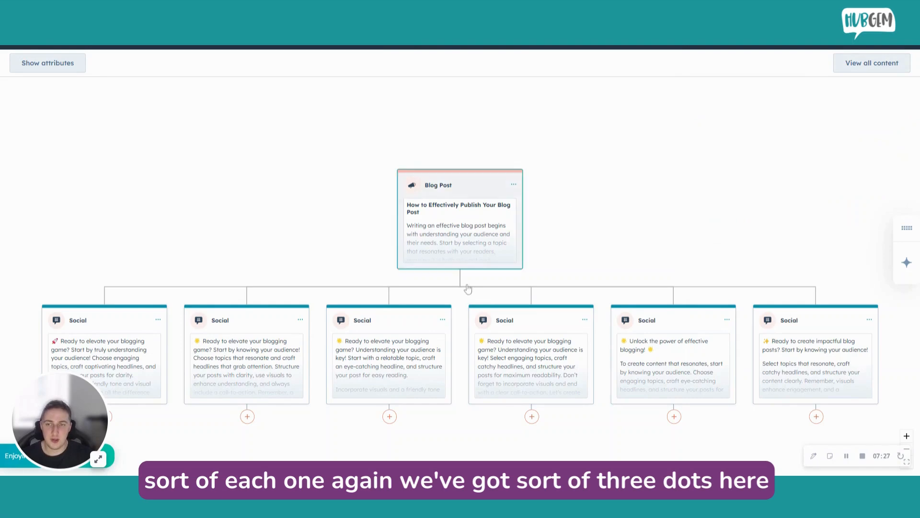
Step: Regenerate the third social post, read its new full text, and return to the remix tree without saving it to the app
{"action": "left_click", "coordinate": [443, 320]}
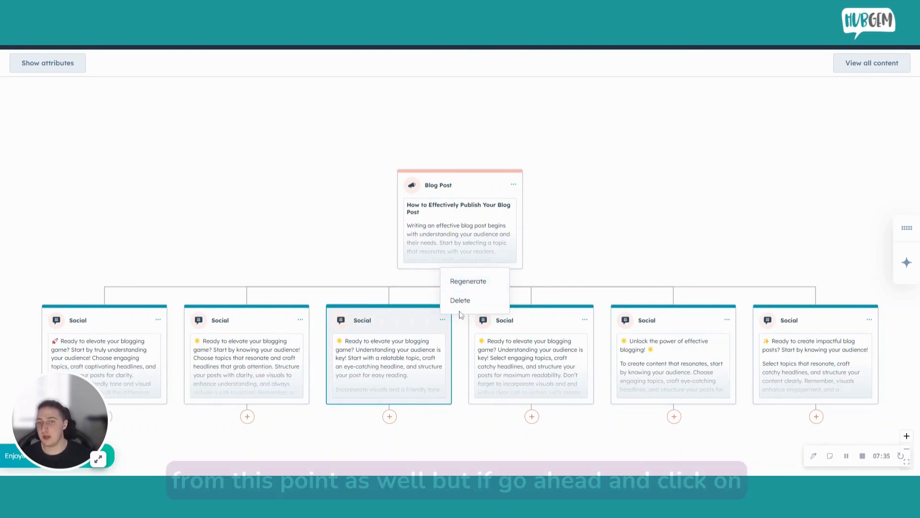
{"action": "left_click", "coordinate": [472, 286]}
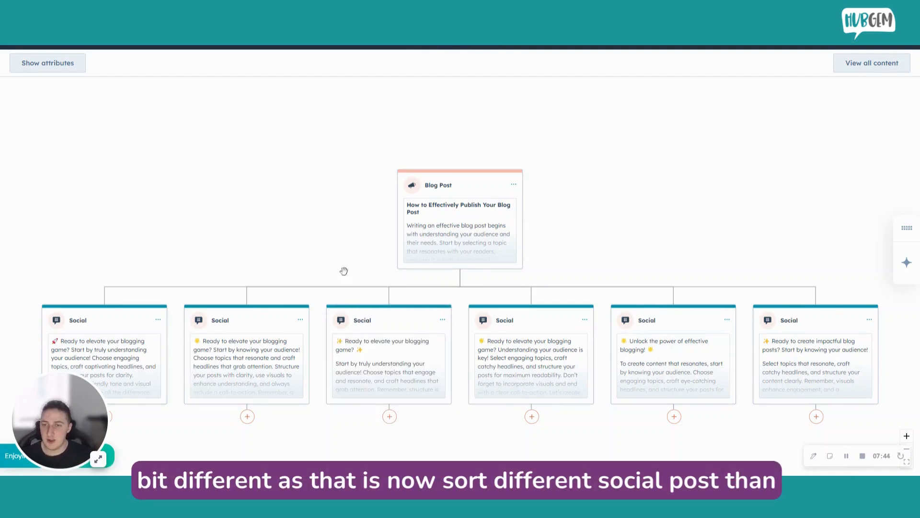
{"action": "left_click", "coordinate": [378, 334]}
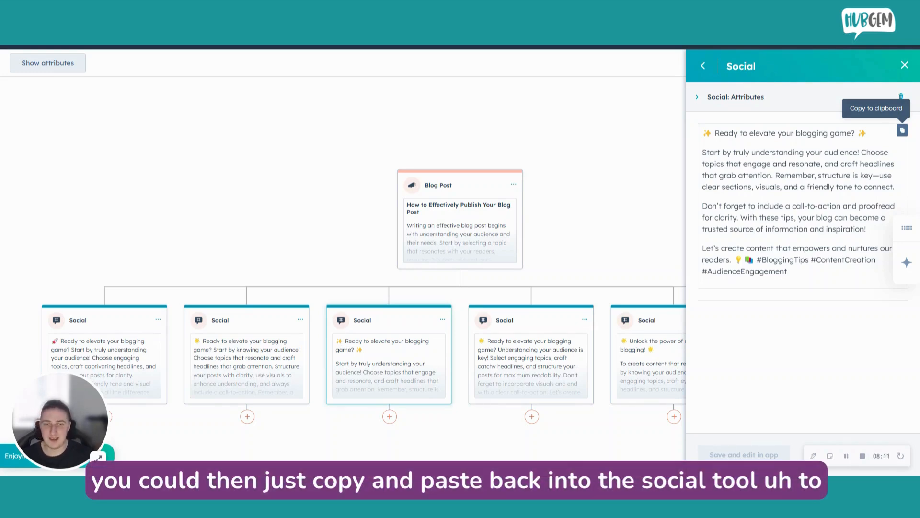
{"action": "left_click", "coordinate": [904, 66]}
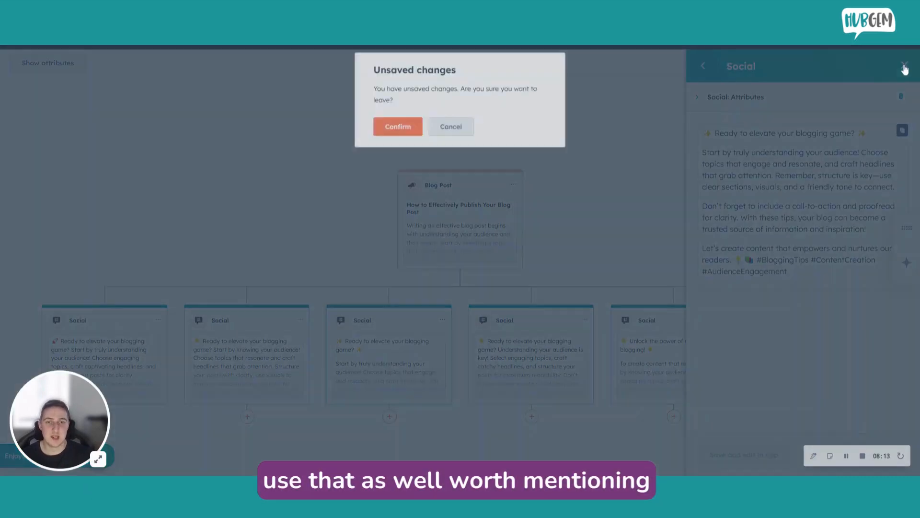
{"action": "left_click", "coordinate": [411, 132]}
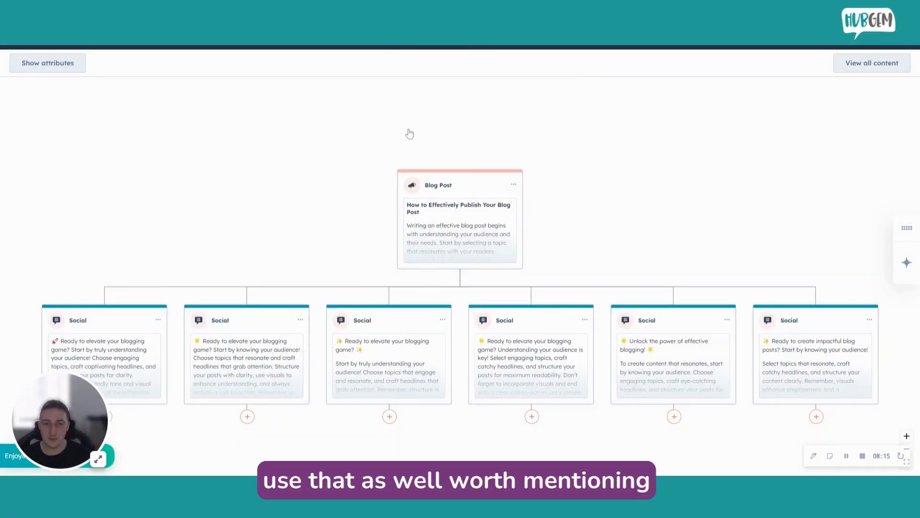
Step: Branch off the first social post with Social as the content type and a quantity of 2, and generate both posts with the default attributes
{"action": "scroll", "coordinate": [644, 209], "scroll_direction": "down", "scroll_amount": 3}
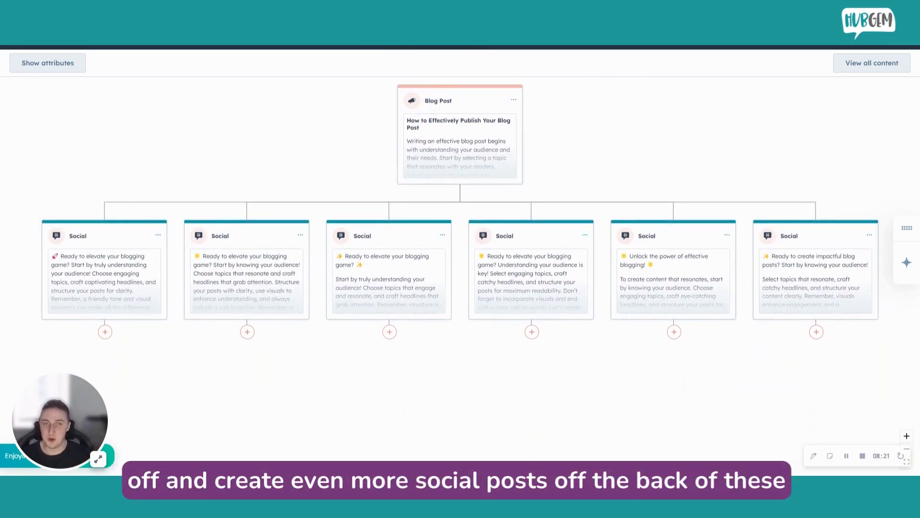
{"action": "scroll", "coordinate": [461, 207], "scroll_direction": "down", "scroll_amount": 1}
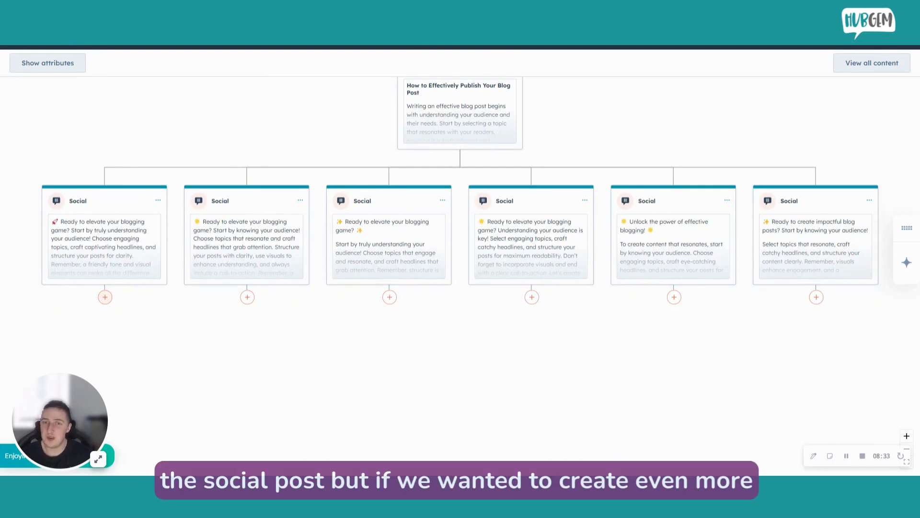
{"action": "scroll", "coordinate": [460, 191], "scroll_direction": "down", "scroll_amount": 2}
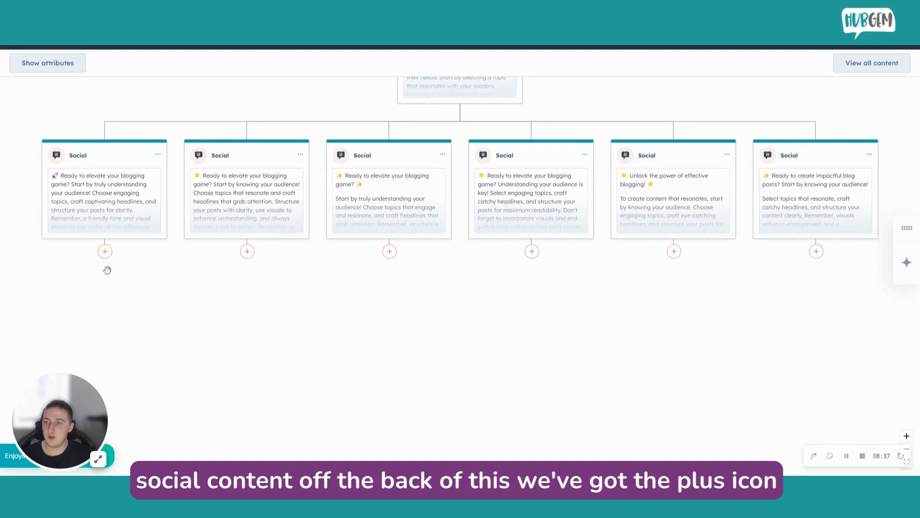
{"action": "left_click", "coordinate": [105, 251]}
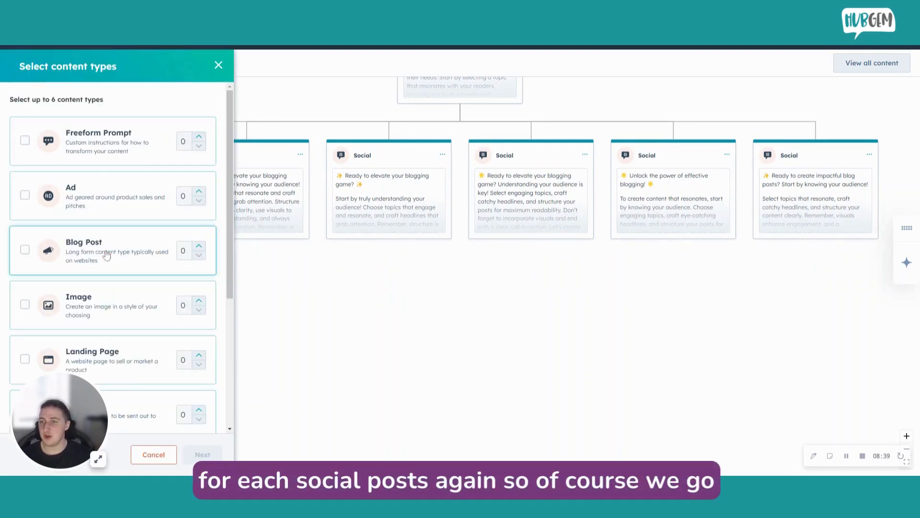
{"action": "scroll", "coordinate": [122, 233], "scroll_direction": "down", "scroll_amount": 5}
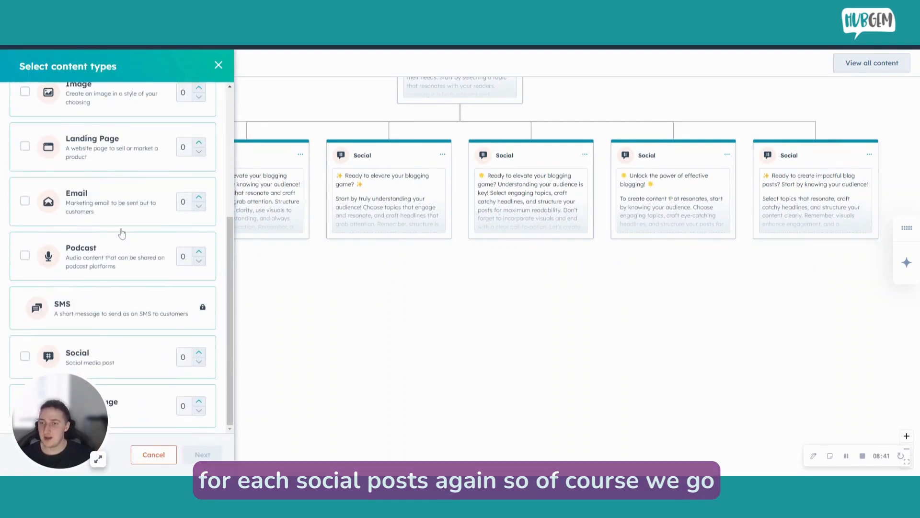
{"action": "left_click", "coordinate": [31, 355]}
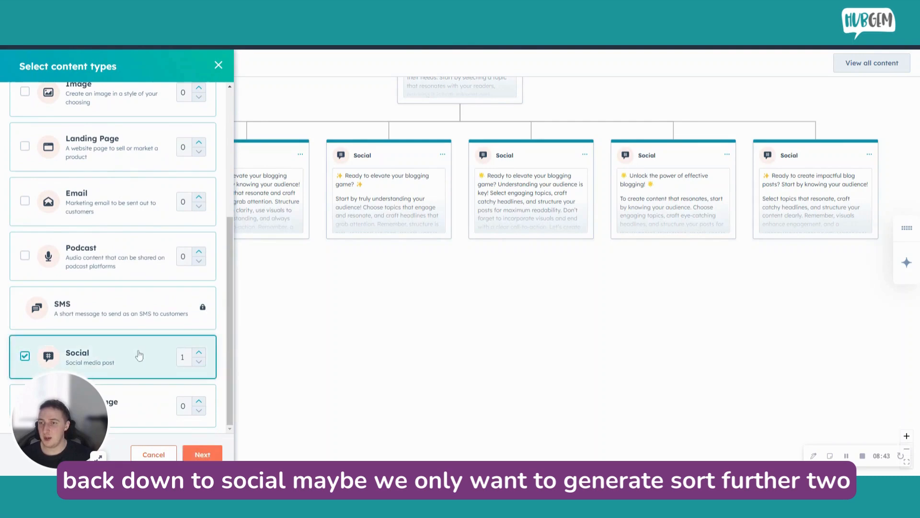
{"action": "left_click", "coordinate": [199, 353]}
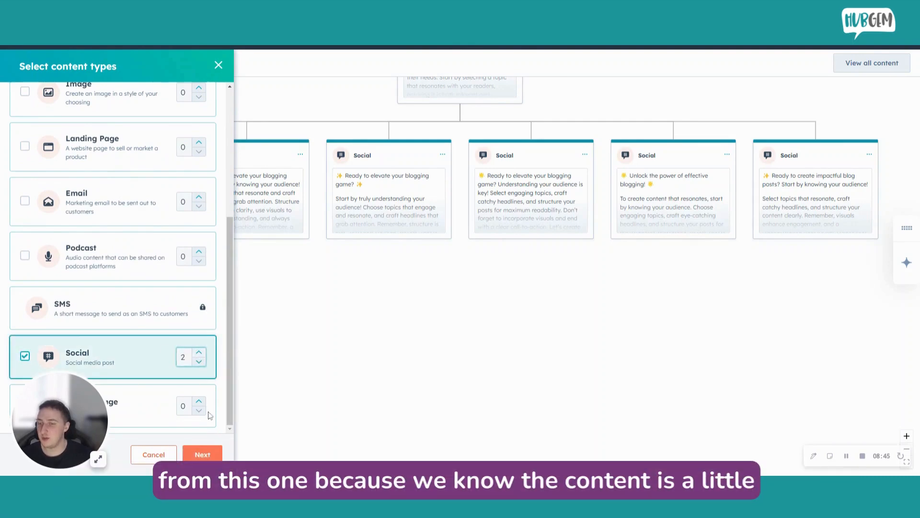
{"action": "left_click", "coordinate": [207, 459]}
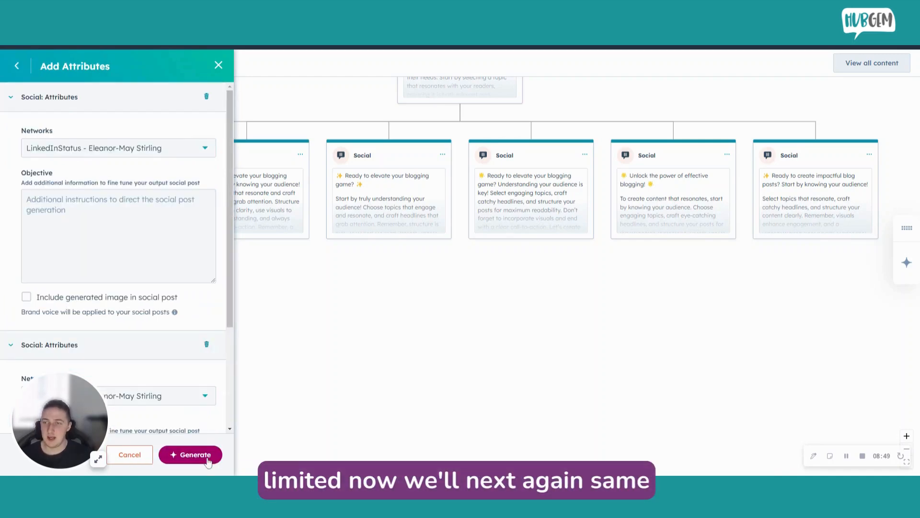
{"action": "scroll", "coordinate": [115, 256], "scroll_direction": "down", "scroll_amount": 3}
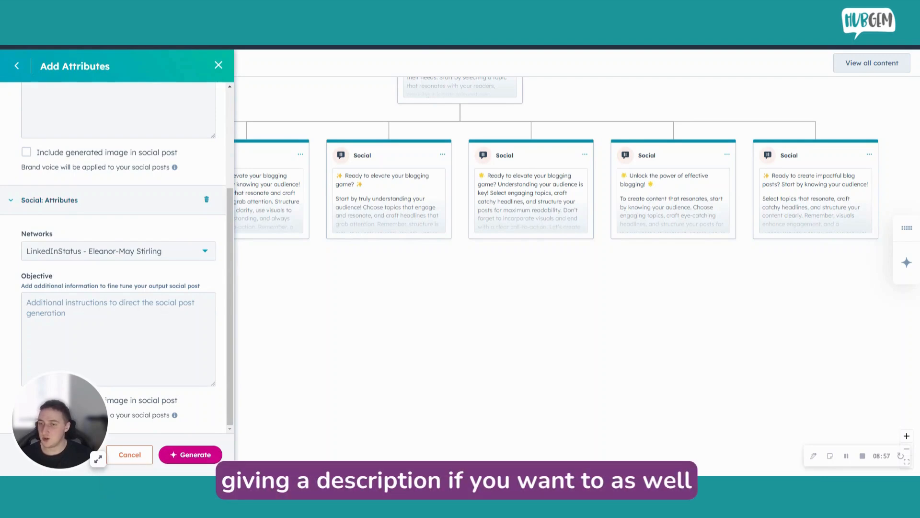
{"action": "left_click", "coordinate": [199, 455]}
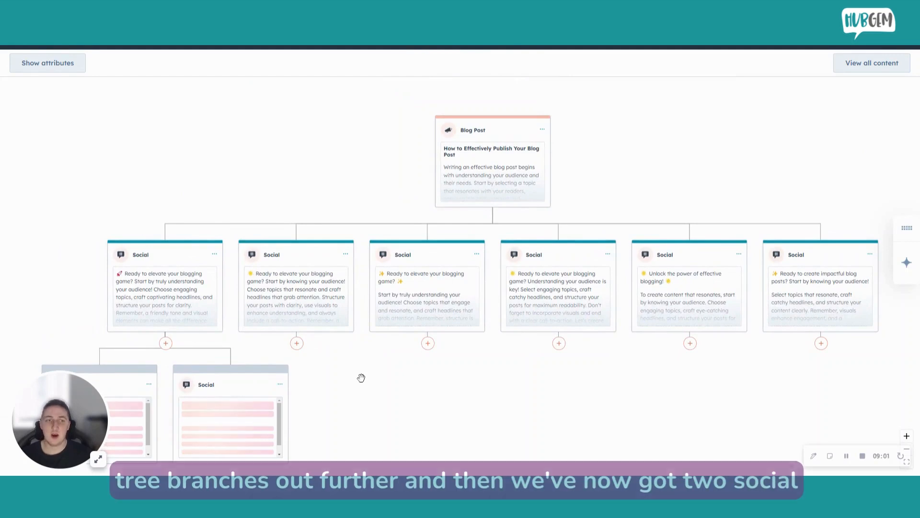
Step: Examine the two new social posts under the first social post and the whole remix tree up to the blog post
{"action": "scroll", "coordinate": [362, 378], "scroll_direction": "down", "scroll_amount": 3}
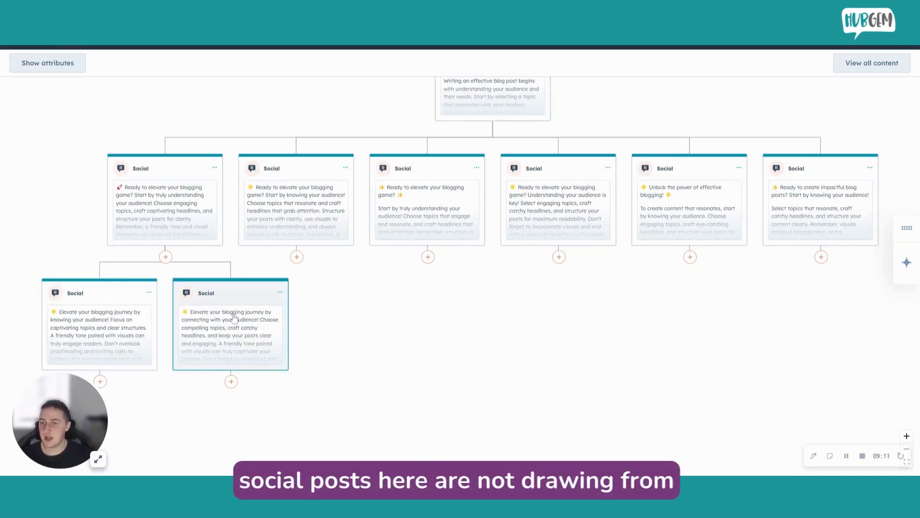
{"action": "scroll", "coordinate": [336, 230], "scroll_direction": "up", "scroll_amount": 1}
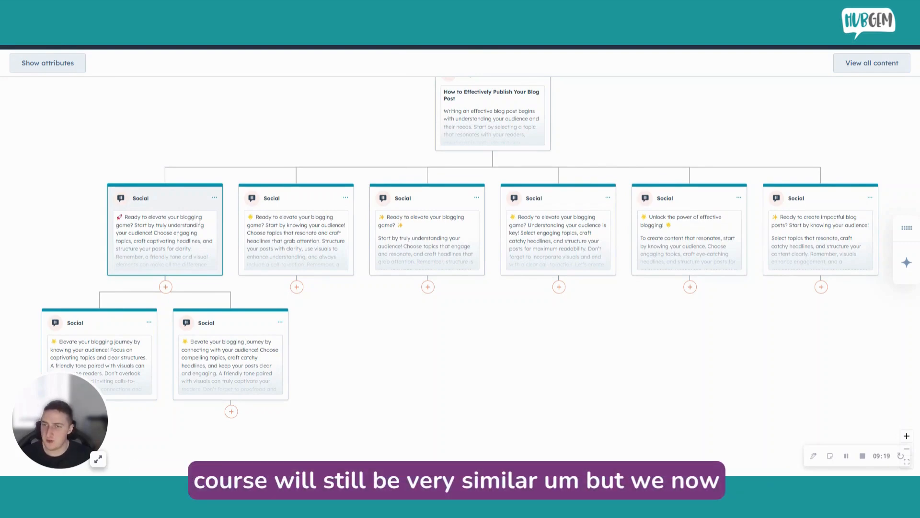
{"action": "scroll", "coordinate": [116, 318], "scroll_direction": "down", "scroll_amount": 1}
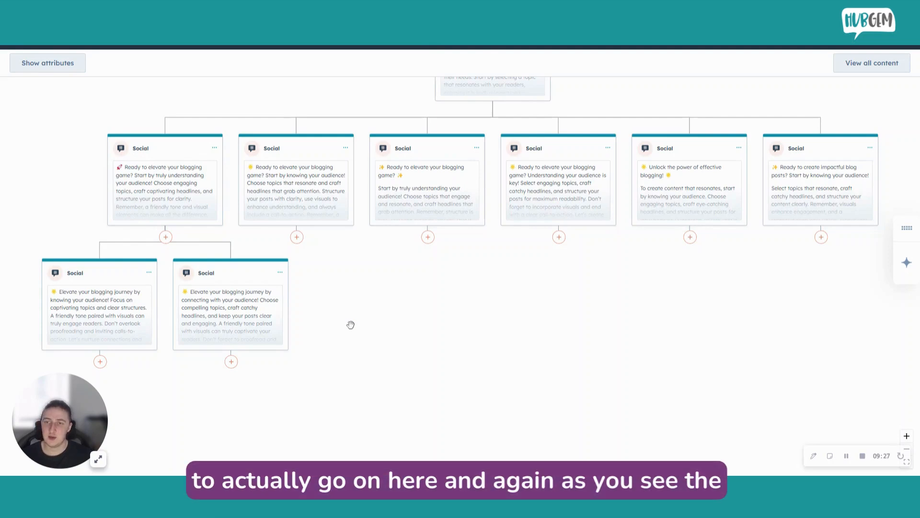
{"action": "scroll", "coordinate": [350, 325], "scroll_direction": "down", "scroll_amount": 1}
{"action": "scroll", "coordinate": [350, 325], "scroll_direction": "down", "scroll_amount": 2}
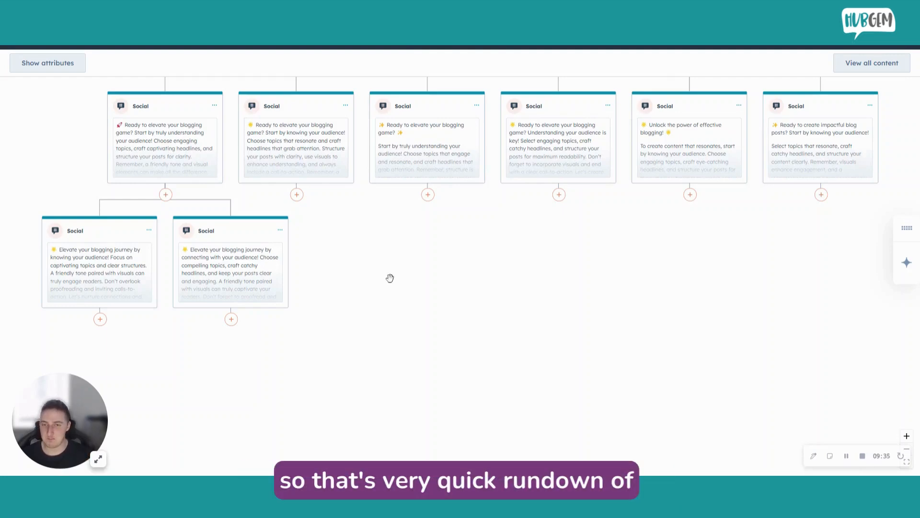
{"action": "scroll", "coordinate": [389, 278], "scroll_direction": "up", "scroll_amount": 3}
{"action": "scroll", "coordinate": [390, 278], "scroll_direction": "up", "scroll_amount": 3}
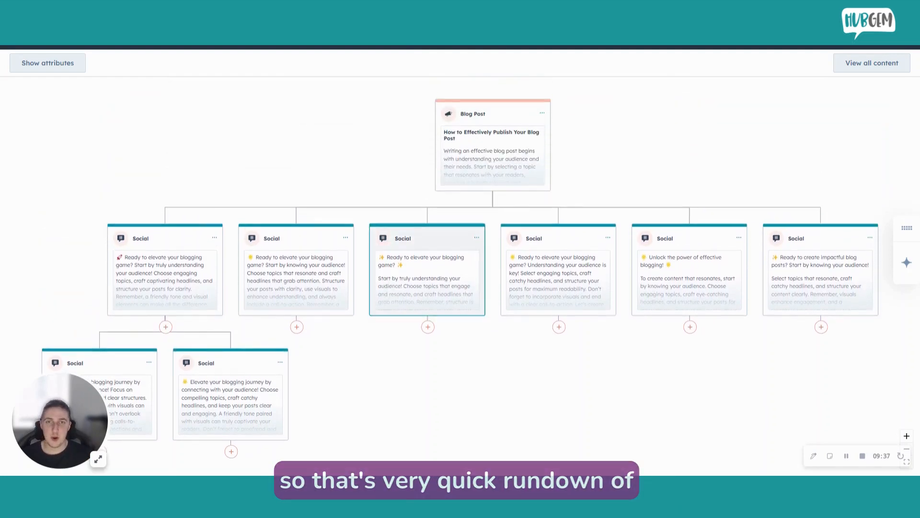
{"action": "scroll", "coordinate": [680, 129], "scroll_direction": "right", "scroll_amount": 1}
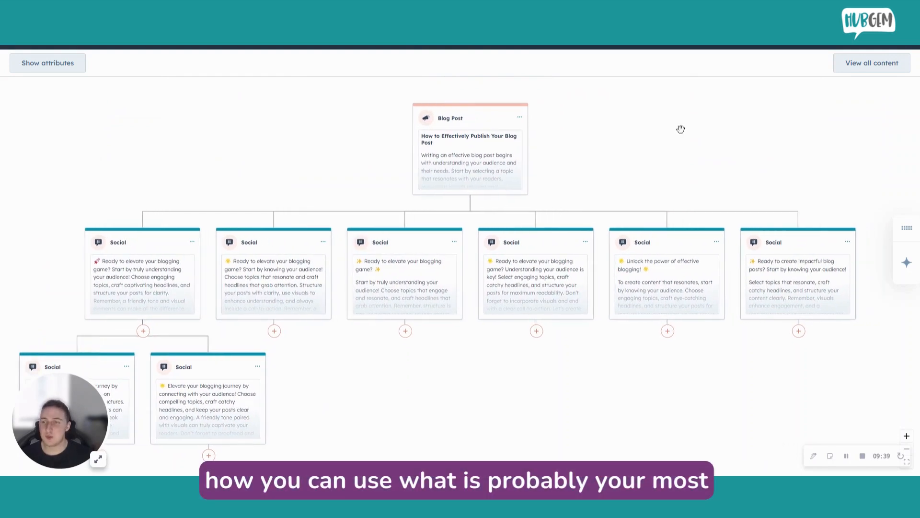